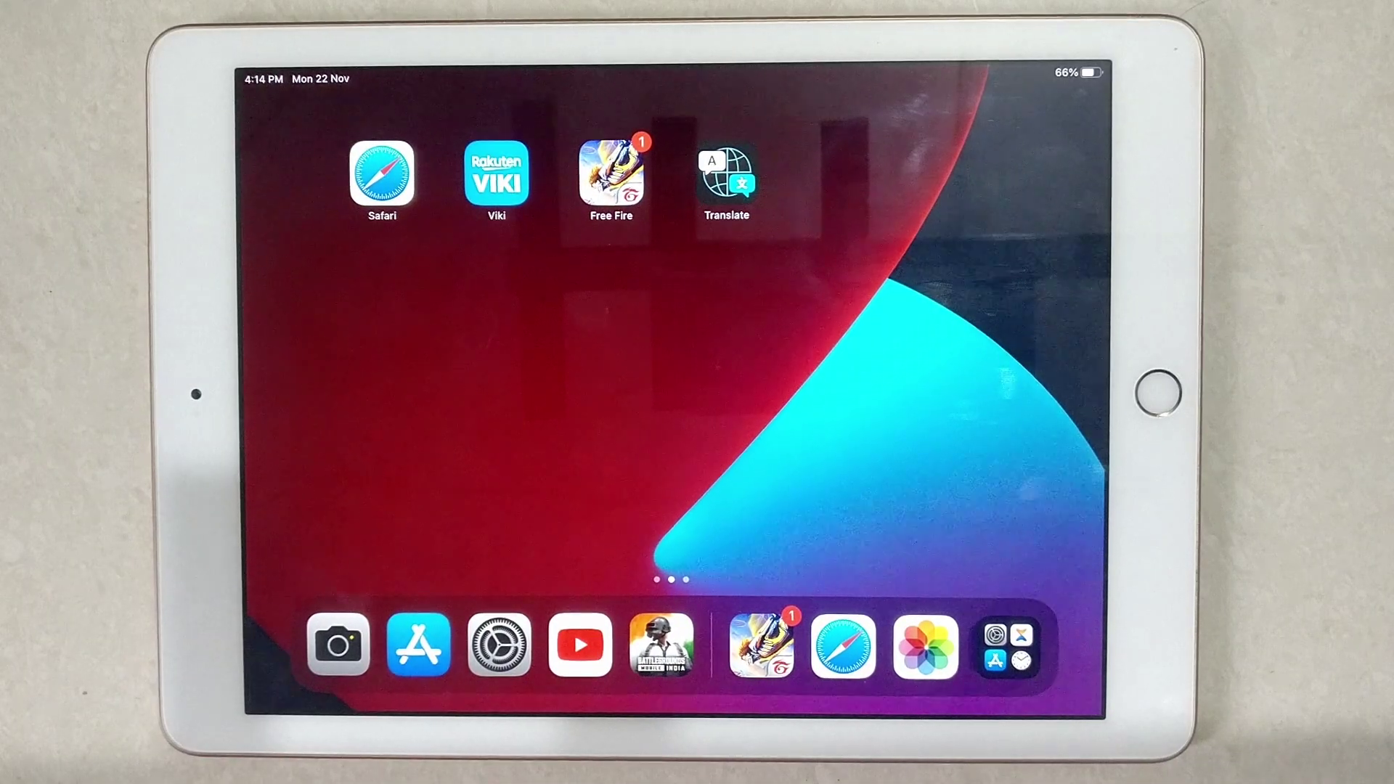
# Launch the Settings app from the dock and go to its Accessibility page.
pyautogui.click(500, 644)
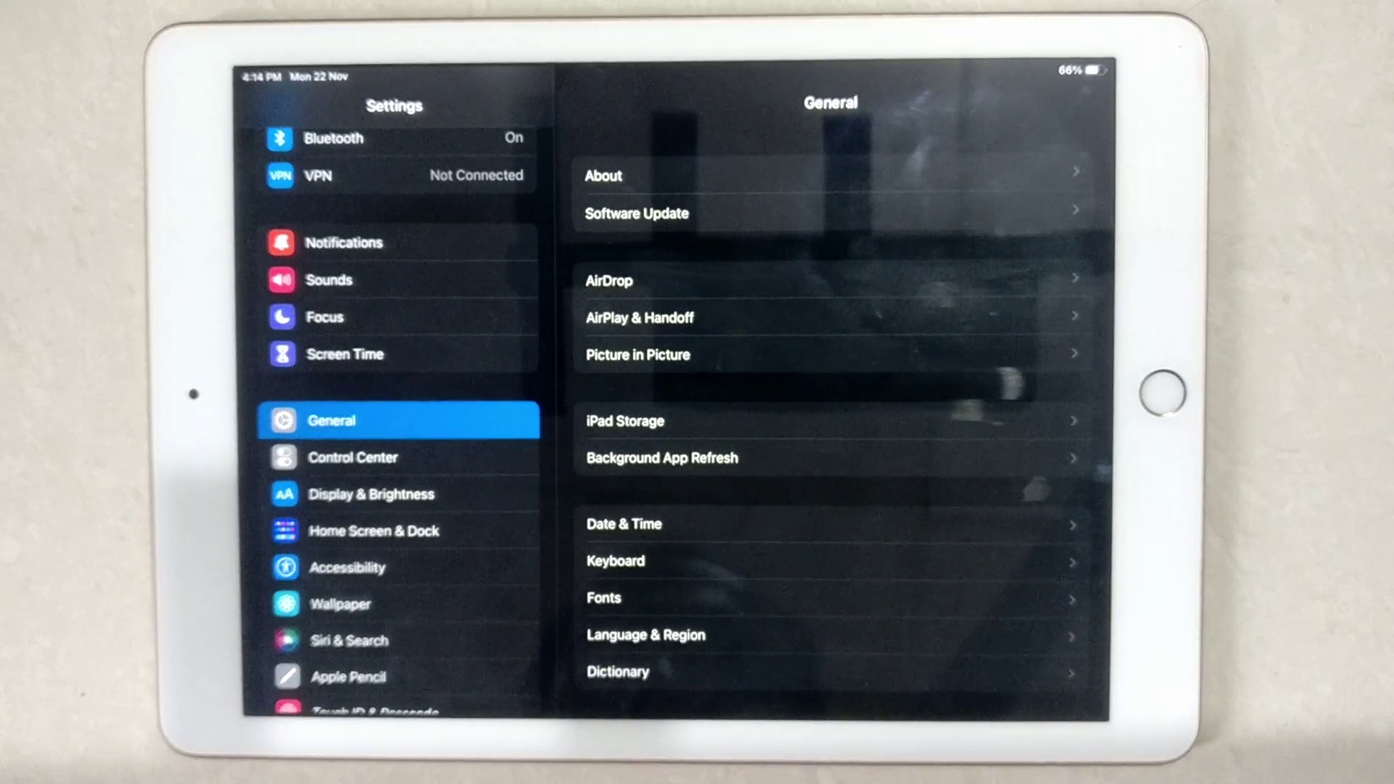
pyautogui.click(348, 567)
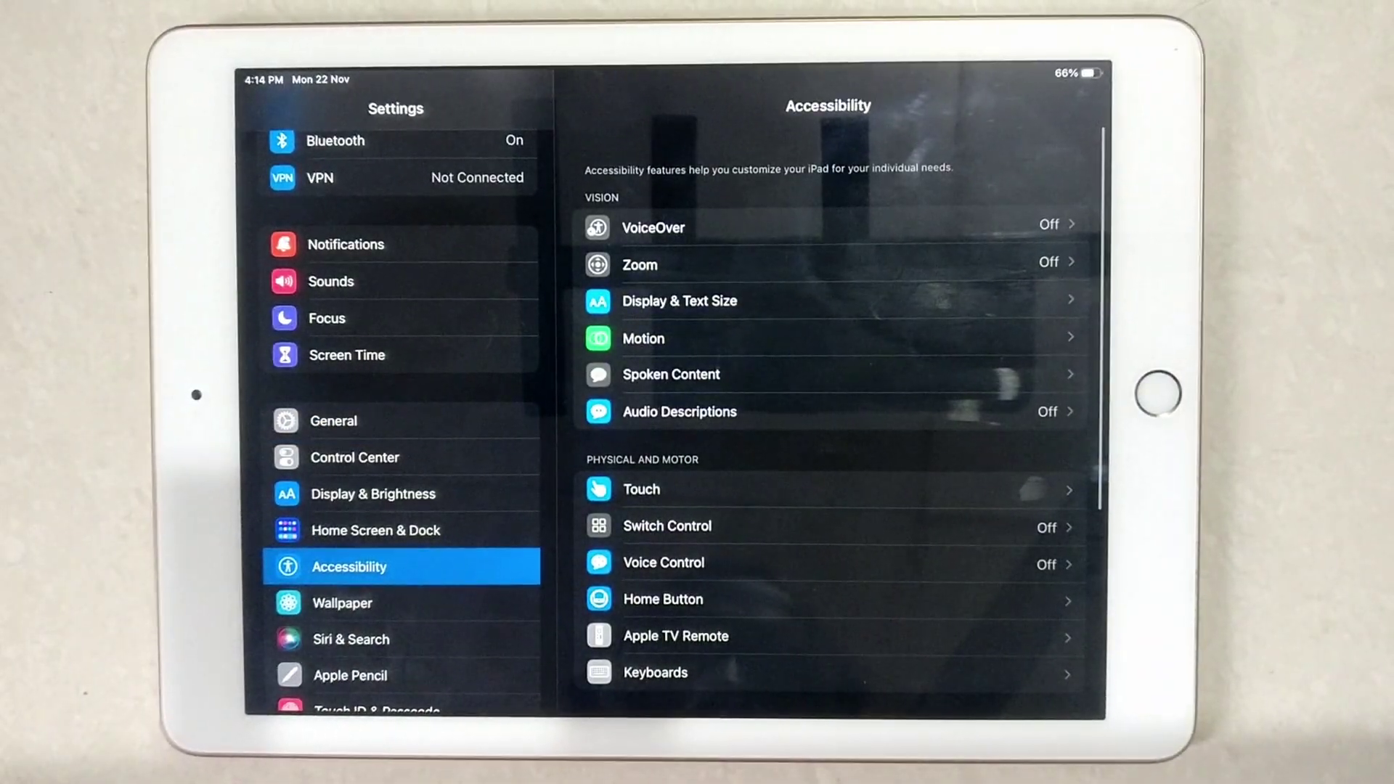
# Switch on Reduce White Point in Display & Text Size to dim bright colours.
pyautogui.click(828, 300)
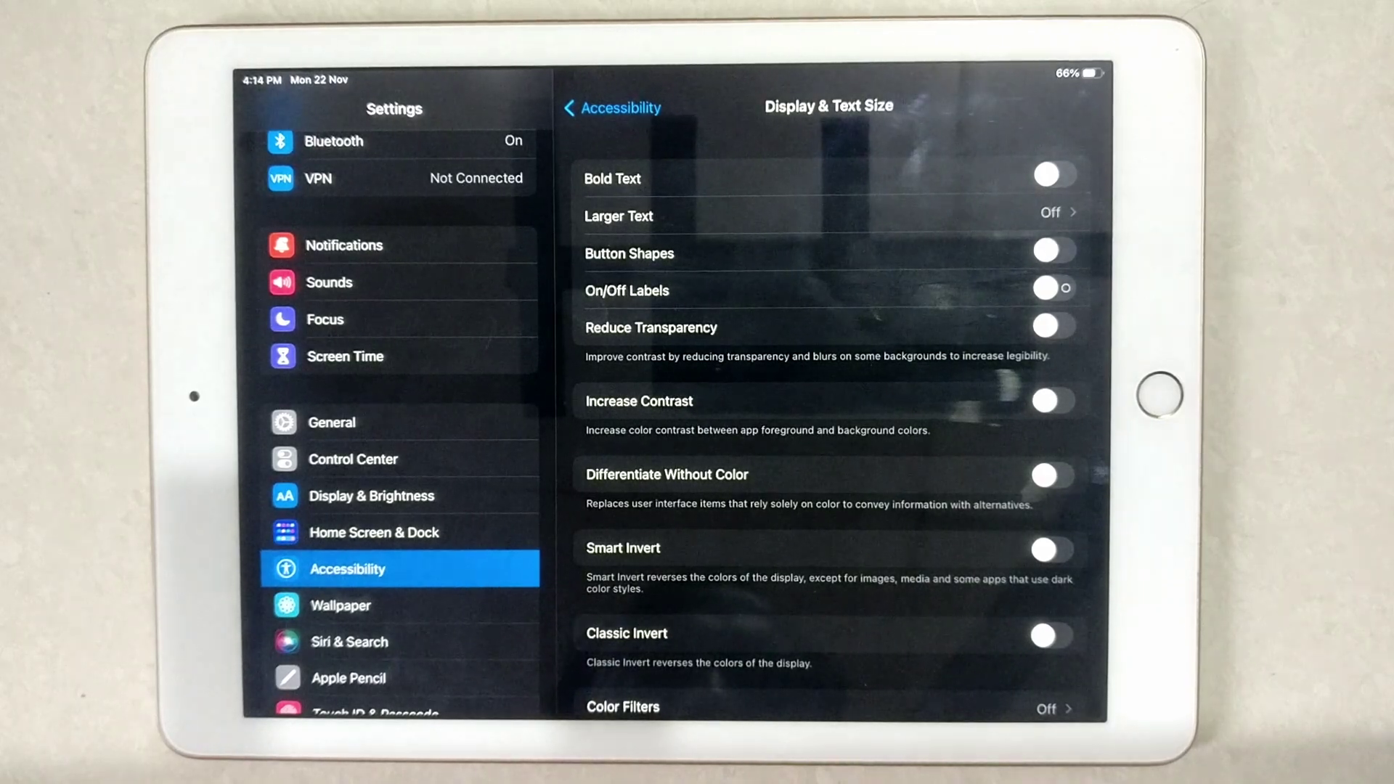
pyautogui.scroll(-4, 894, 611)
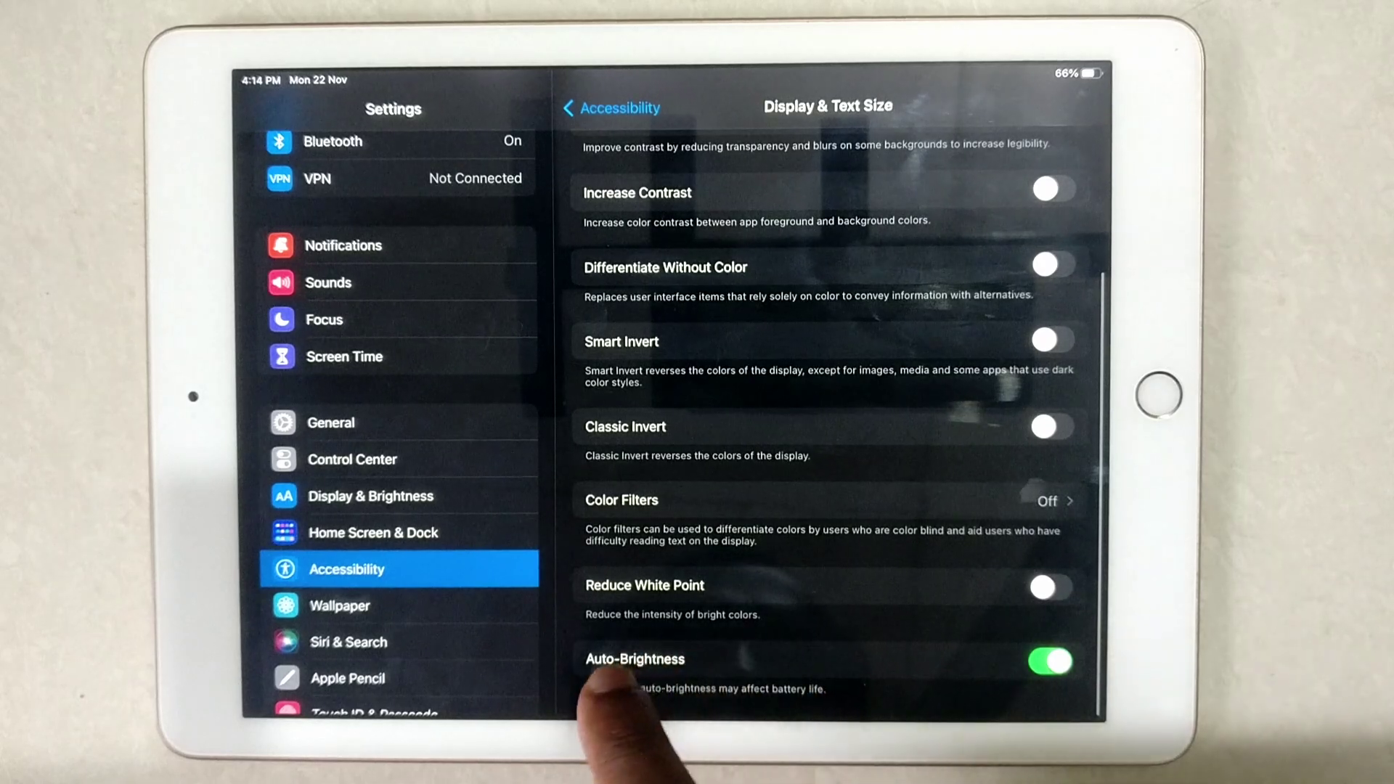
pyautogui.click(1042, 587)
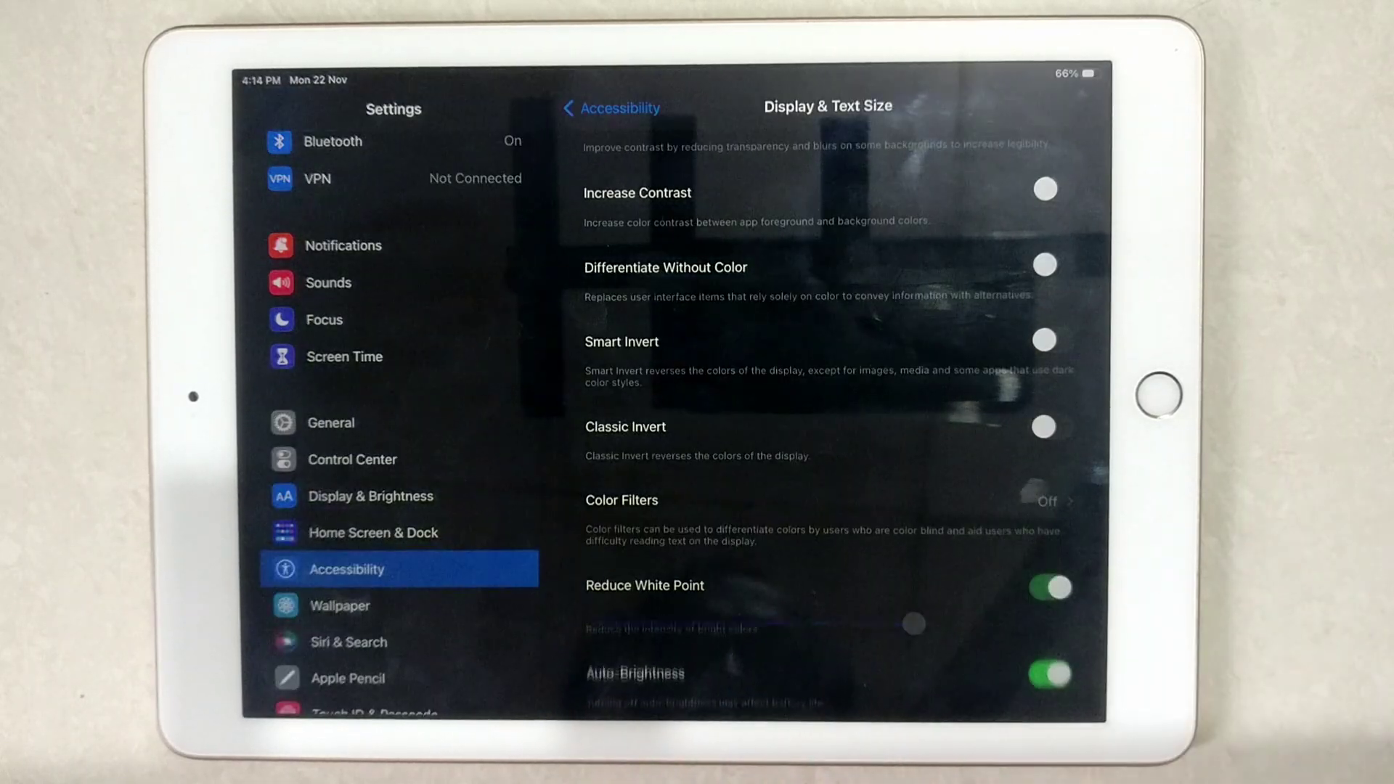